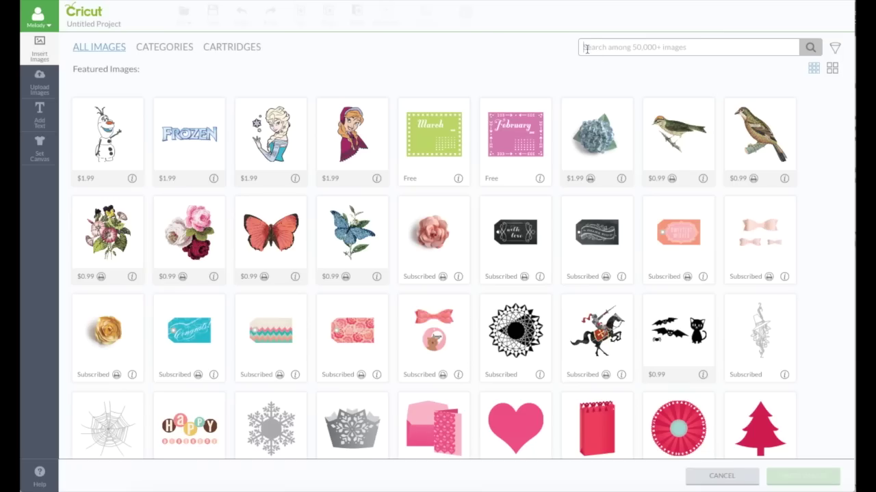
# Search the image library for 'bunny' and pick the dark brown sitting bunny from 205 results.
pyautogui.write('bunny')
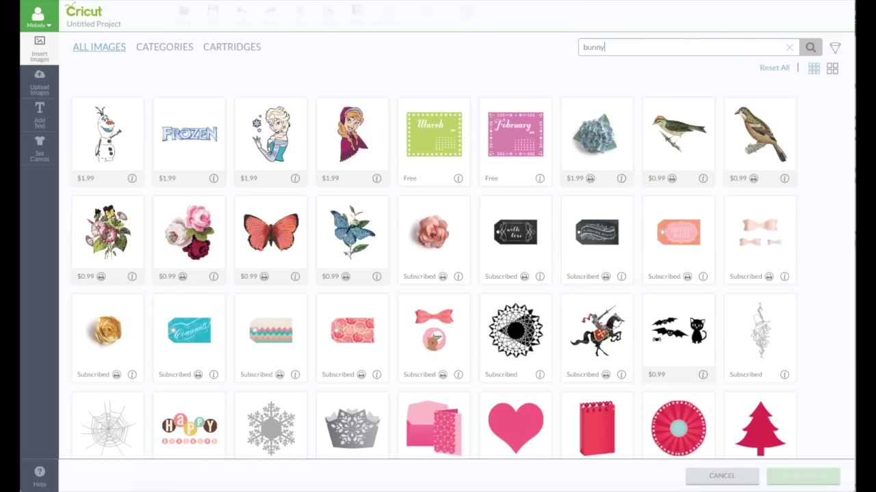
pyautogui.press('Return')
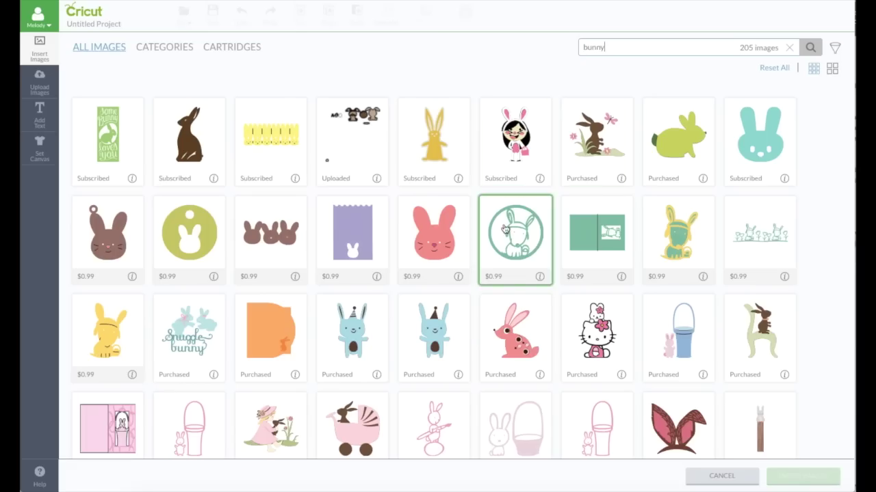
pyautogui.scroll(-3, 451, 247)
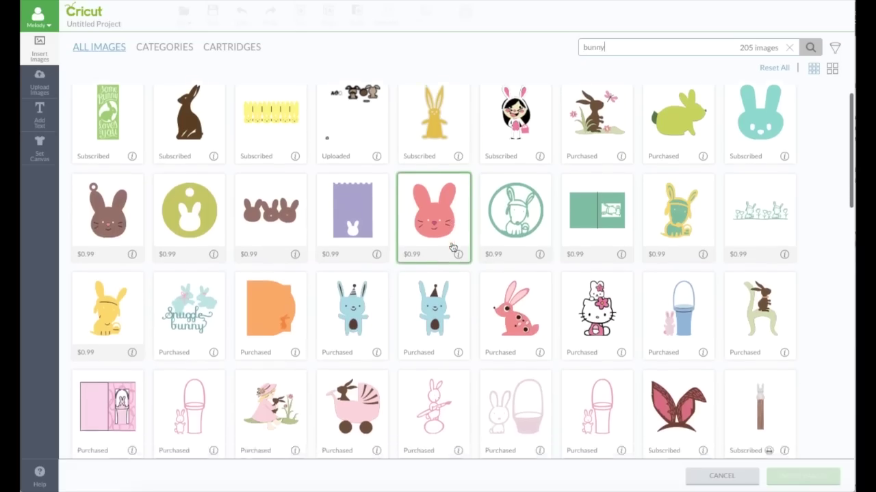
pyautogui.scroll(-5, 451, 247)
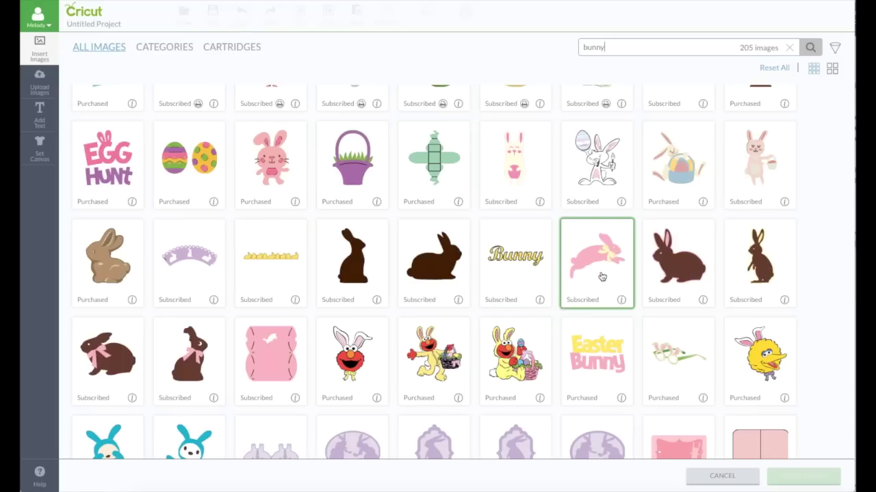
pyautogui.click(669, 265)
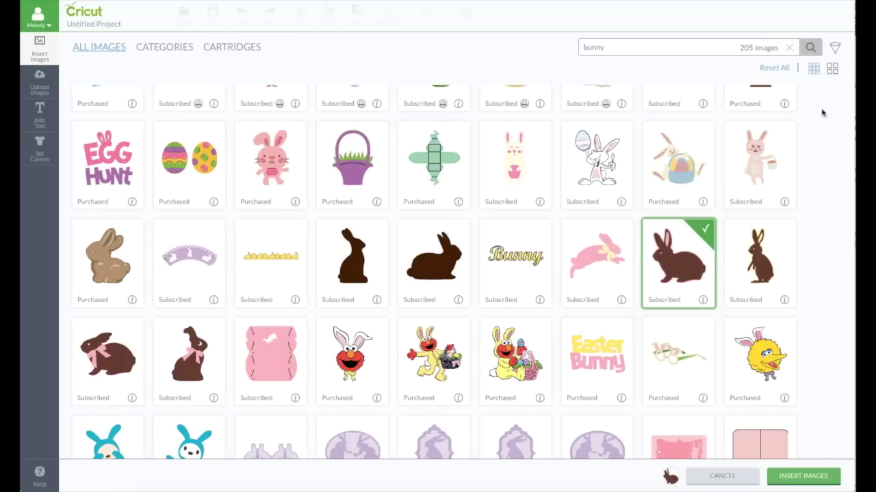
# Filter the images to Backgrounds & Textures and clear the search term to list 212 textures.
pyautogui.click(835, 48)
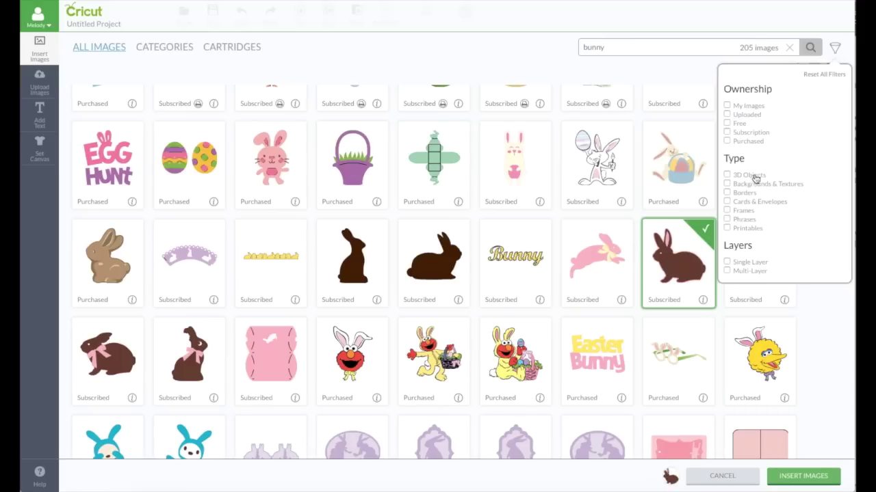
pyautogui.click(737, 186)
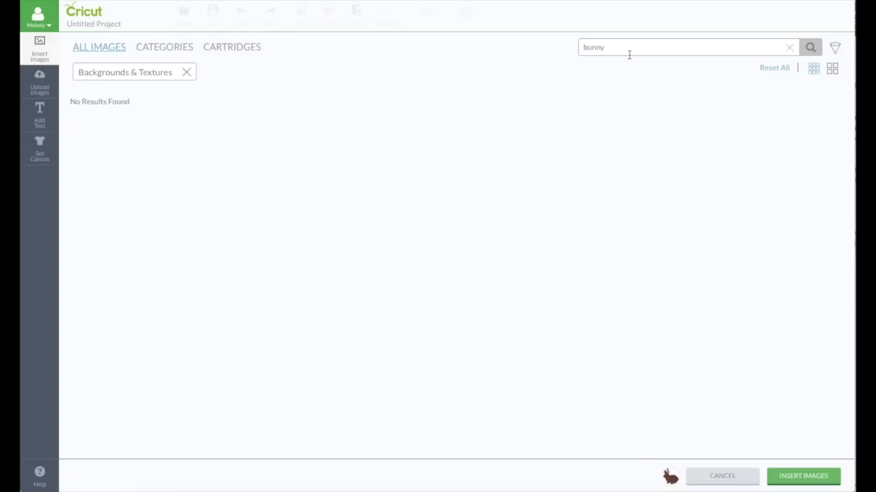
pyautogui.click(791, 53)
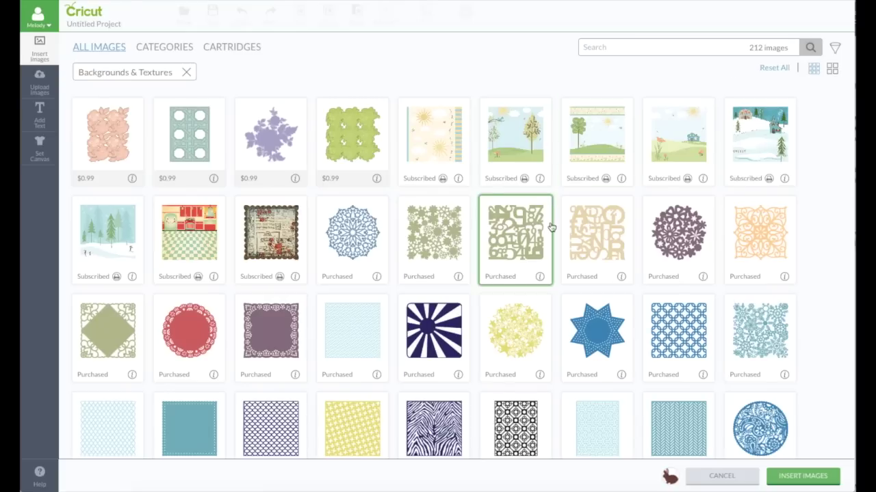
pyautogui.scroll(-3, 551, 227)
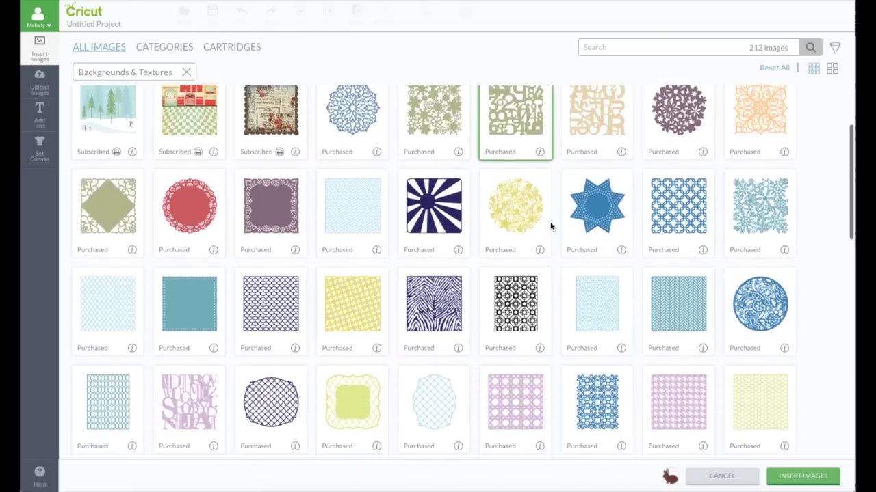
pyautogui.scroll(-1, 552, 227)
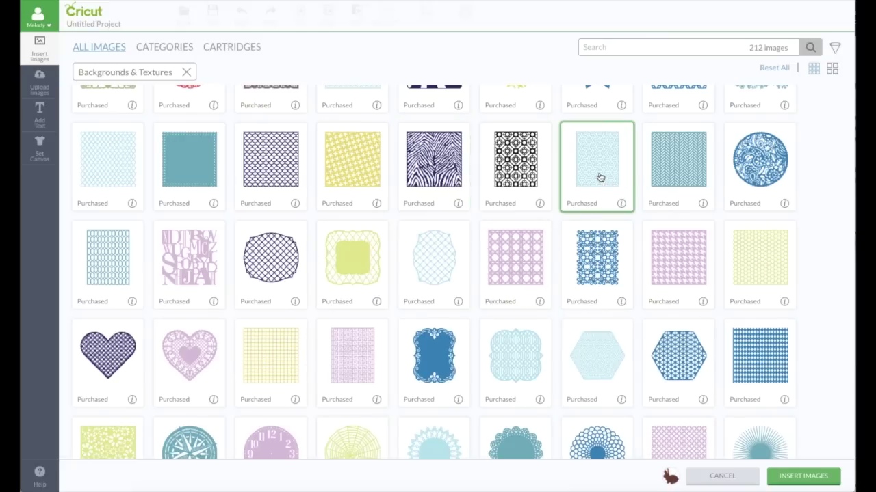
# Show textures as large tiles and pick the blue paisley circle pattern alongside the bunny.
pyautogui.click(832, 69)
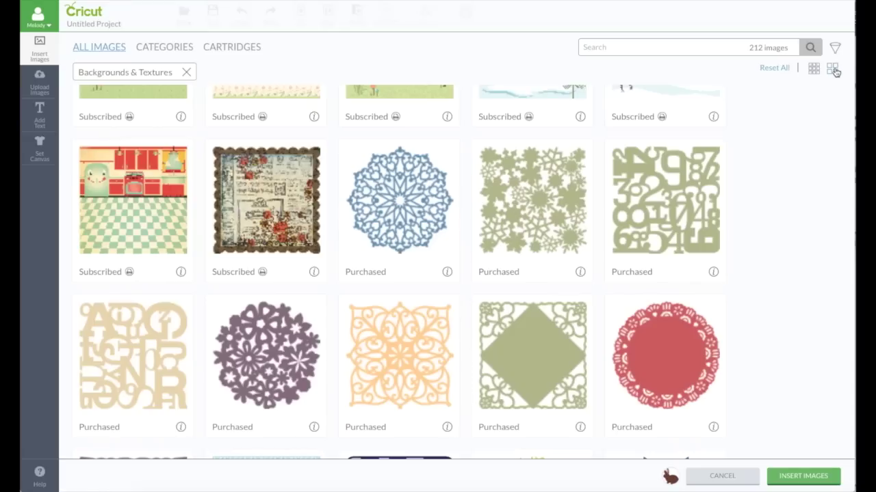
pyautogui.scroll(4, 486, 205)
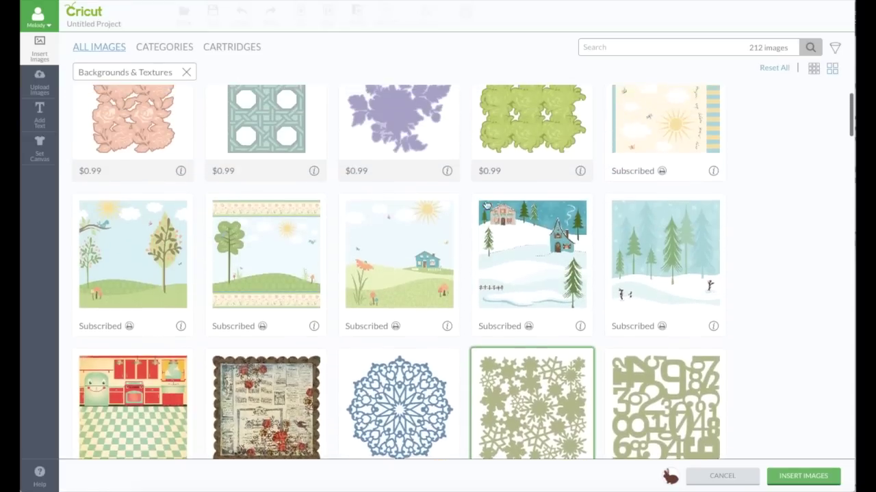
pyautogui.scroll(-8, 486, 205)
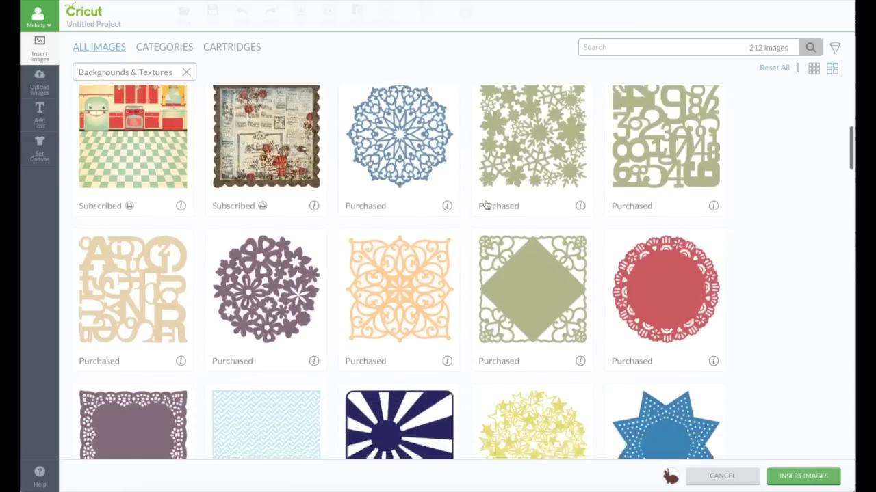
pyautogui.scroll(-3, 487, 205)
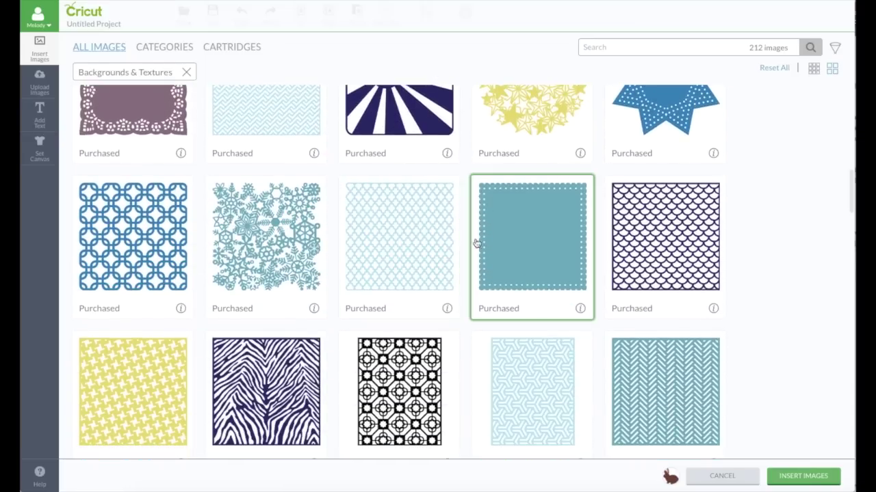
pyautogui.scroll(-1, 479, 242)
pyautogui.scroll(-1, 482, 244)
pyautogui.scroll(-1, 526, 269)
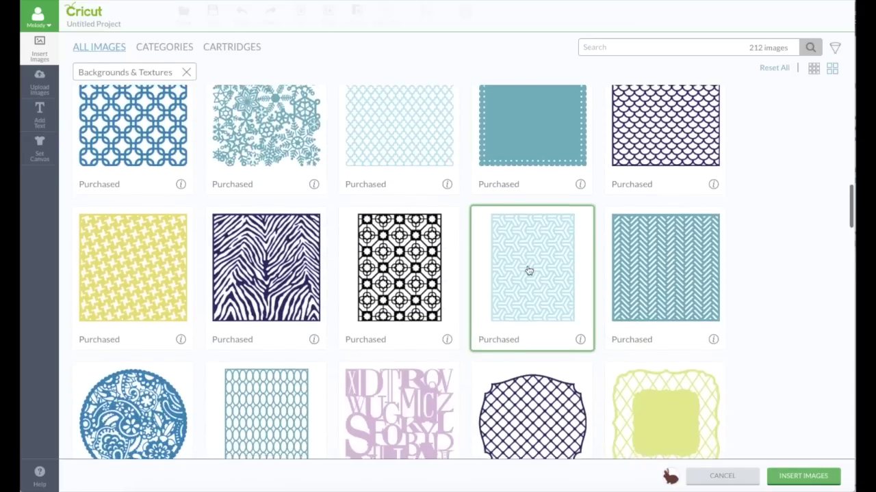
pyautogui.scroll(-3, 528, 270)
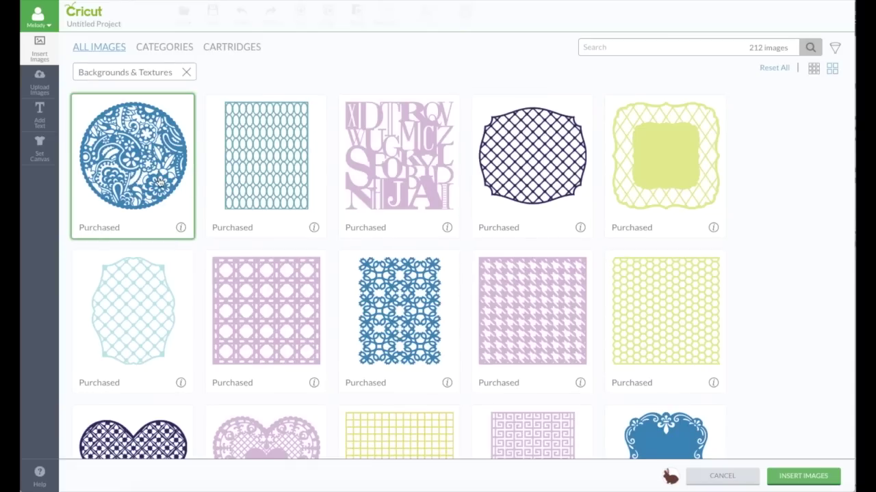
pyautogui.scroll(-5, 143, 177)
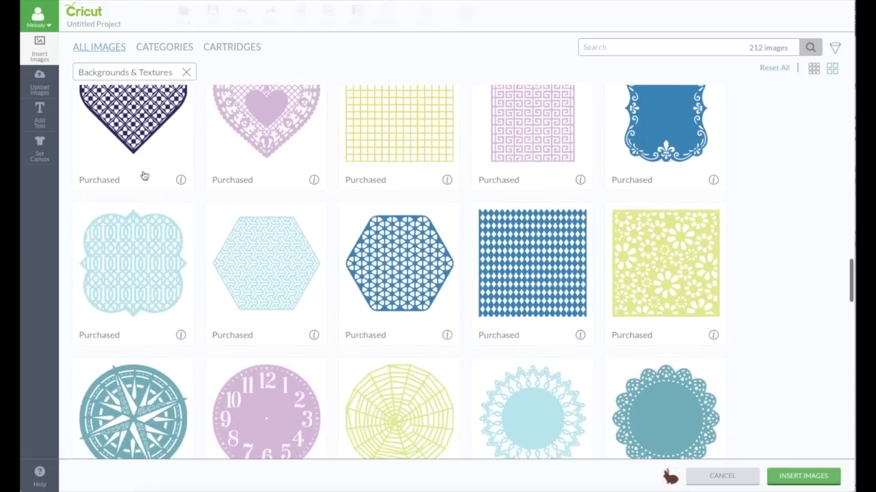
pyautogui.scroll(3, 144, 176)
pyautogui.scroll(3, 143, 176)
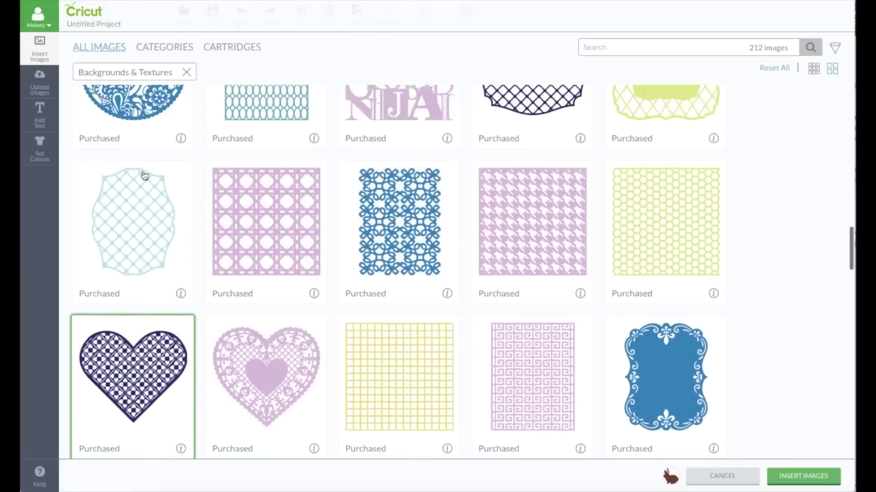
pyautogui.click(143, 177)
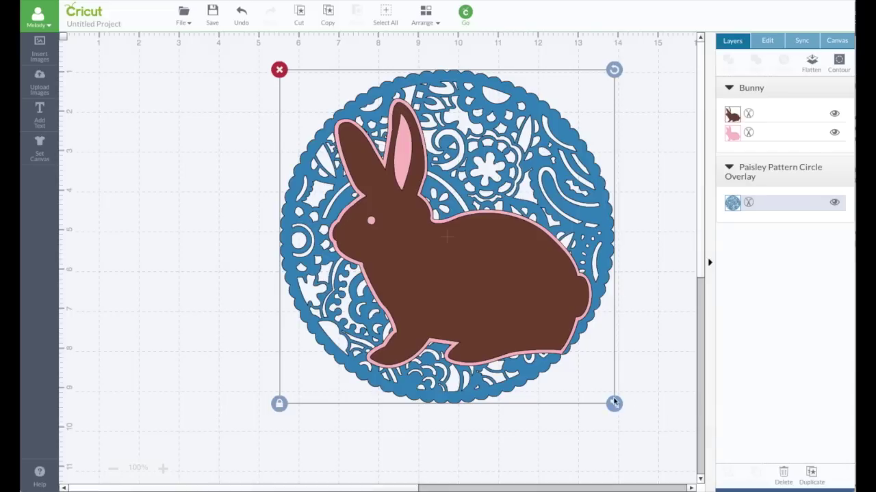
# Enlarge the paisley circle to about 8.78 in, reposition it, and select the bunny group.
pyautogui.moveTo(613, 404); pyautogui.dragTo(628, 418)
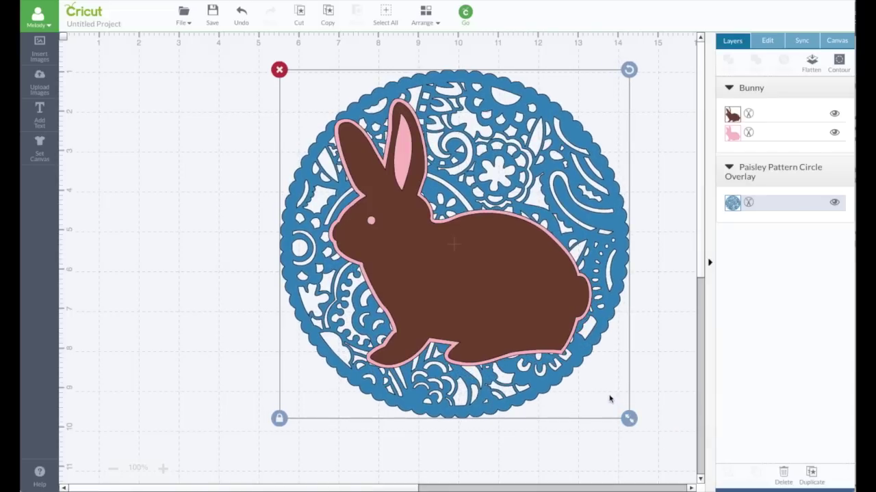
pyautogui.moveTo(595, 363); pyautogui.dragTo(589, 359)
pyautogui.click(662, 347)
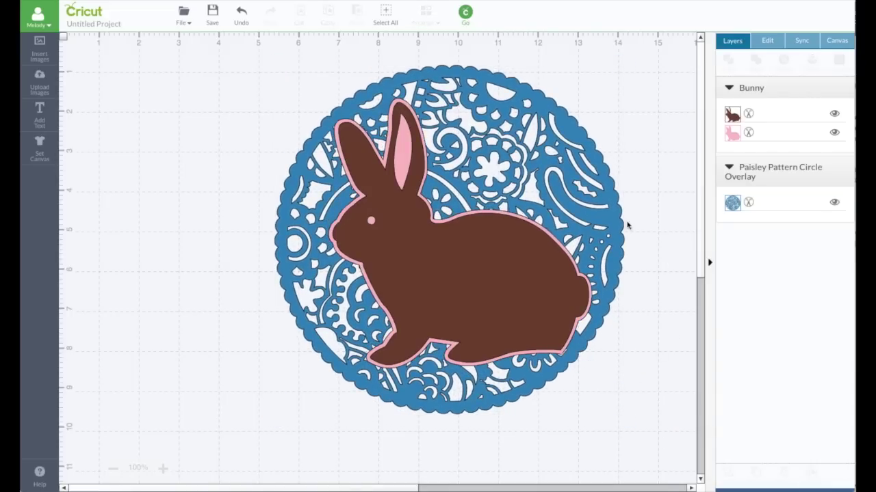
pyautogui.click(438, 233)
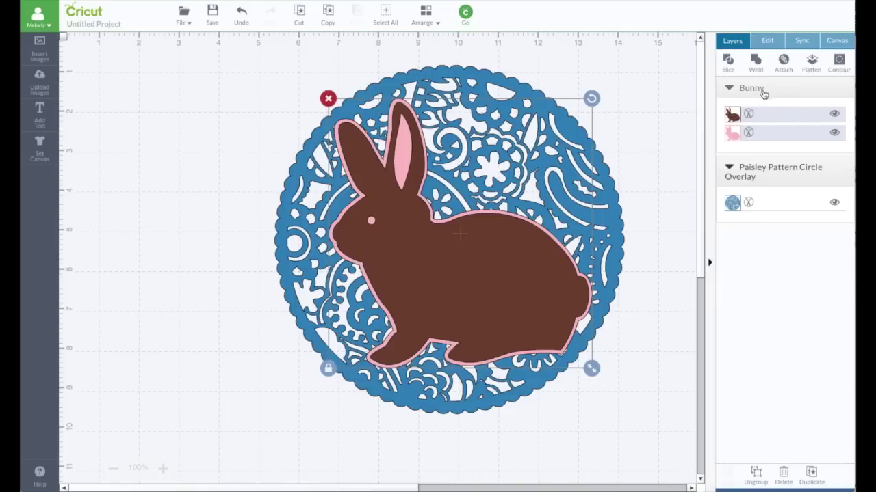
# Slice the bunny apart, put the outline bunny at lower left, centre the black bunny on the circle.
pyautogui.click(729, 61)
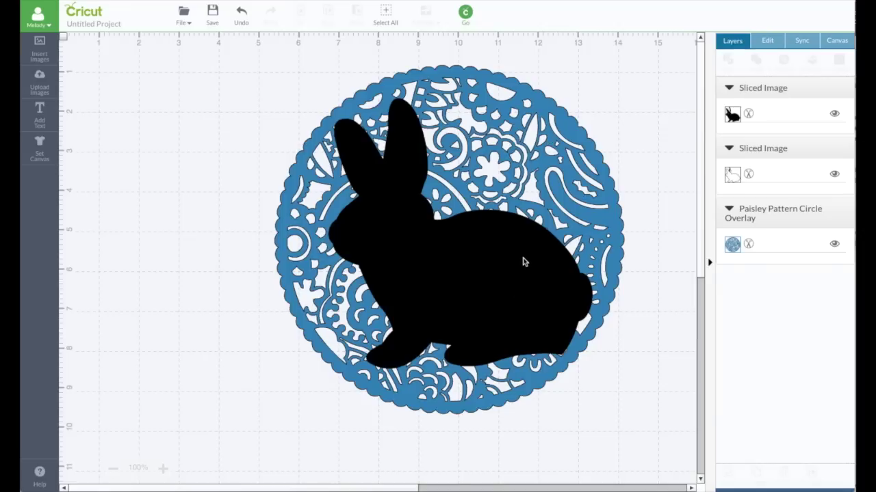
pyautogui.click(521, 254)
pyautogui.moveTo(521, 254); pyautogui.dragTo(465, 270)
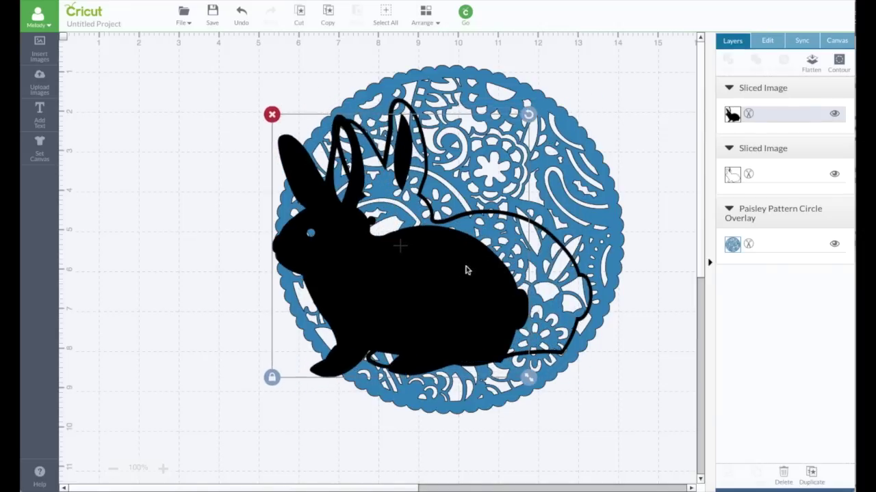
pyautogui.moveTo(559, 261); pyautogui.dragTo(698, 359)
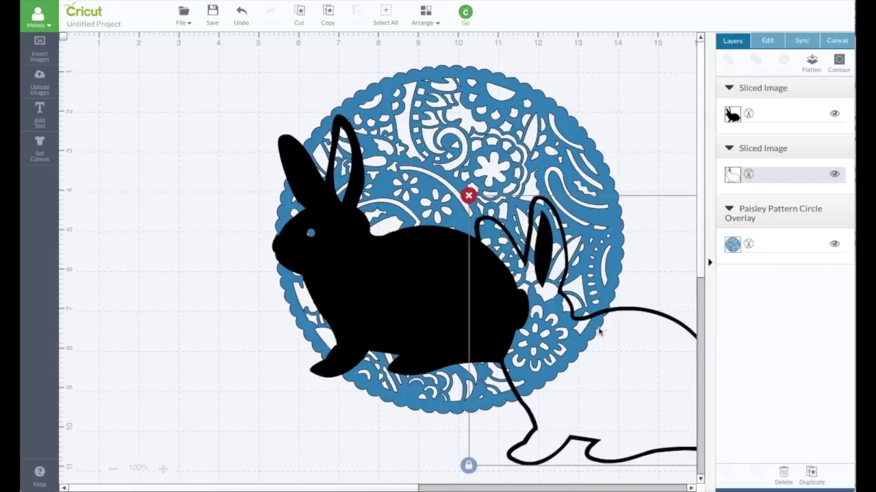
pyautogui.moveTo(588, 317); pyautogui.dragTo(293, 464)
pyautogui.moveTo(442, 277); pyautogui.dragTo(432, 247)
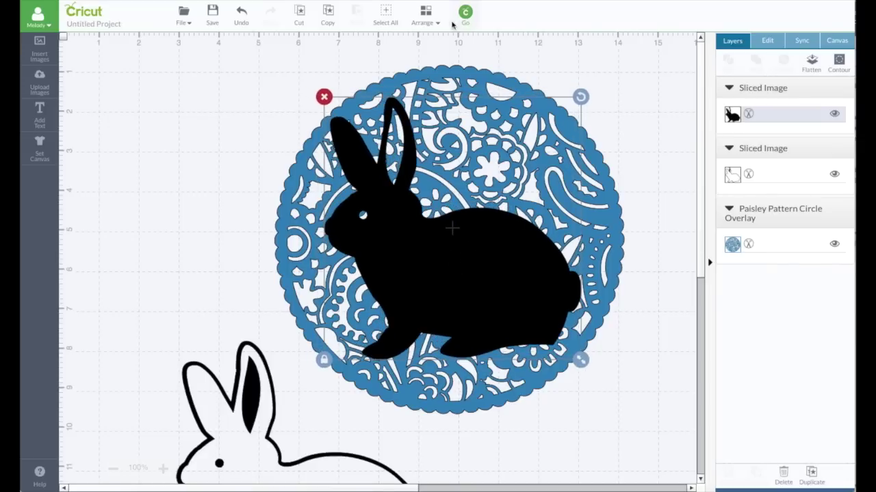
# Send the black bunny backward and then to the back, and adjust the paisley circle's position.
pyautogui.click(425, 16)
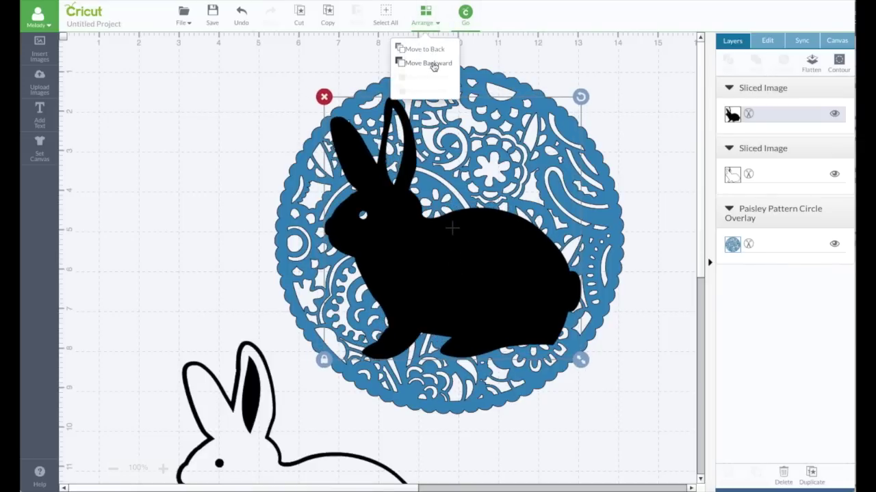
pyautogui.click(430, 63)
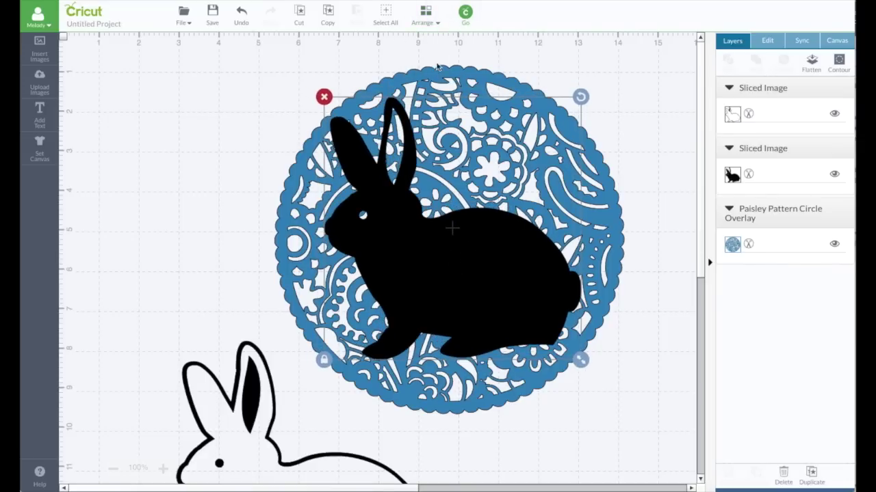
pyautogui.click(426, 18)
pyautogui.click(427, 51)
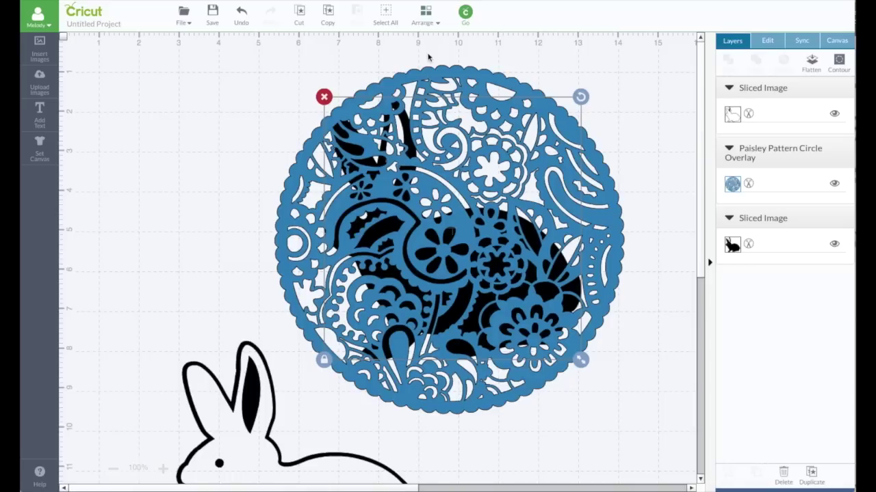
pyautogui.moveTo(481, 270)
pyautogui.mouseDown()
pyautogui.moveTo(473, 260)
pyautogui.moveTo(485, 259)
pyautogui.mouseUp()
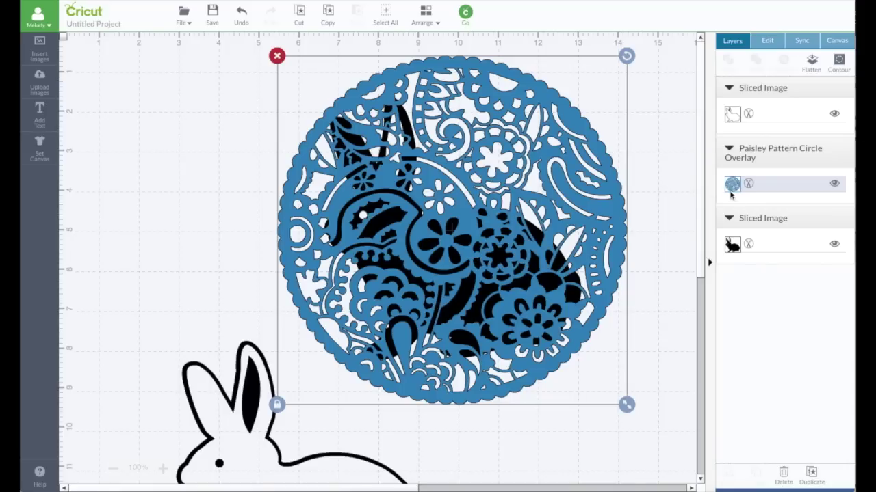
# Slice the black bunny out of the paisley circle and move the paisley bunny piece left.
pyautogui.click(765, 246)
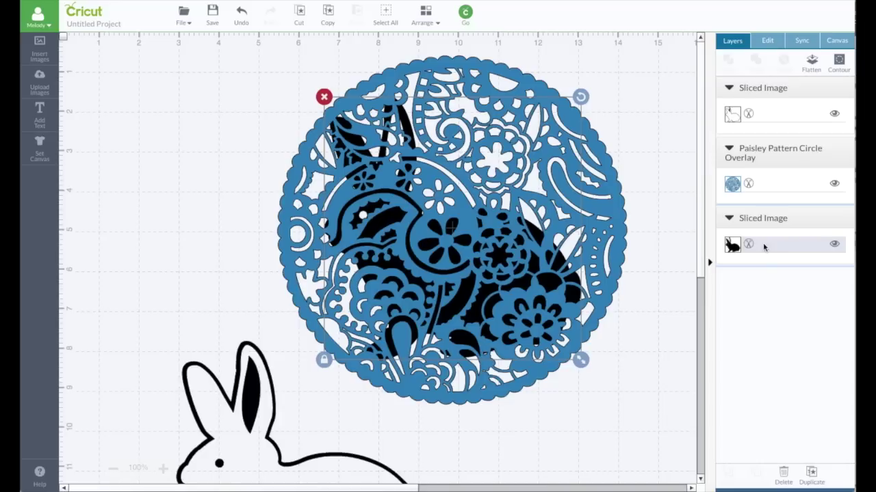
pyautogui.keyDown('shift'); pyautogui.click(767, 188); pyautogui.keyUp('shift')
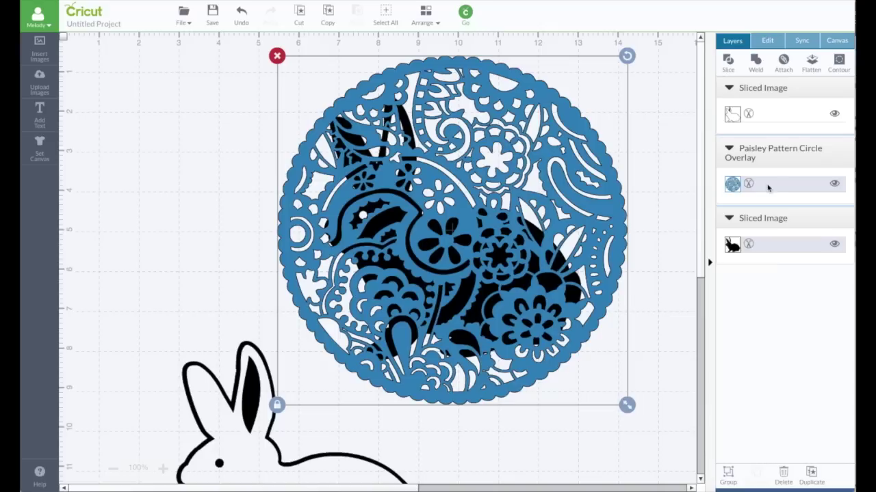
pyautogui.click(643, 182)
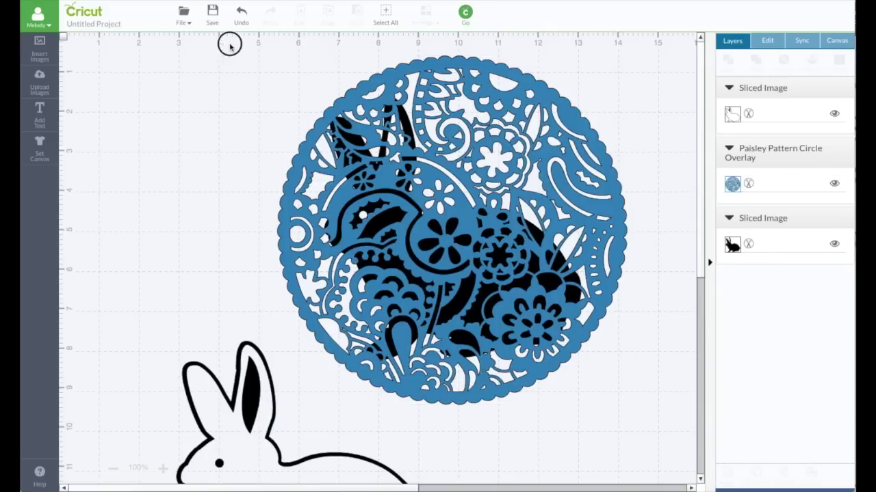
pyautogui.moveTo(228, 44); pyautogui.dragTo(672, 439)
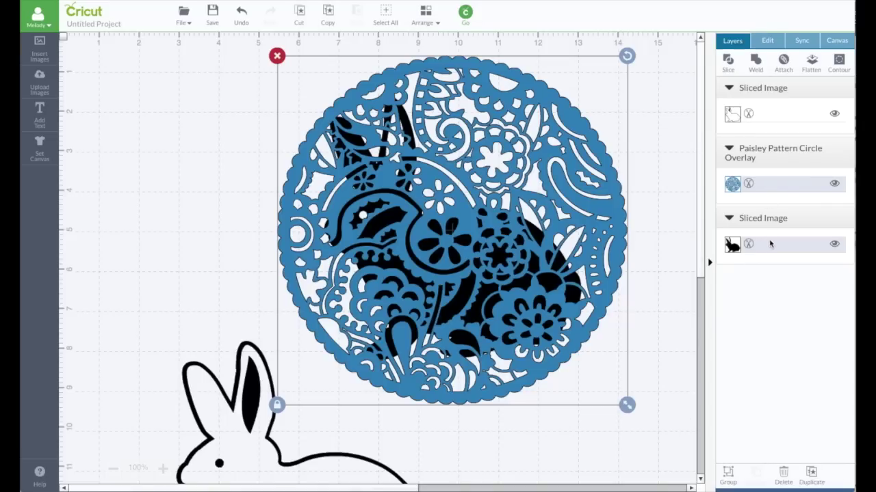
pyautogui.click(729, 63)
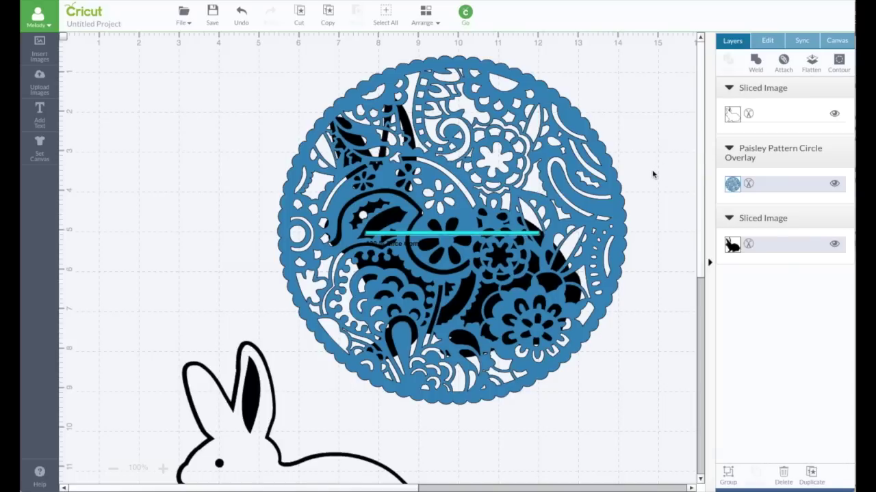
pyautogui.moveTo(497, 249); pyautogui.dragTo(457, 239)
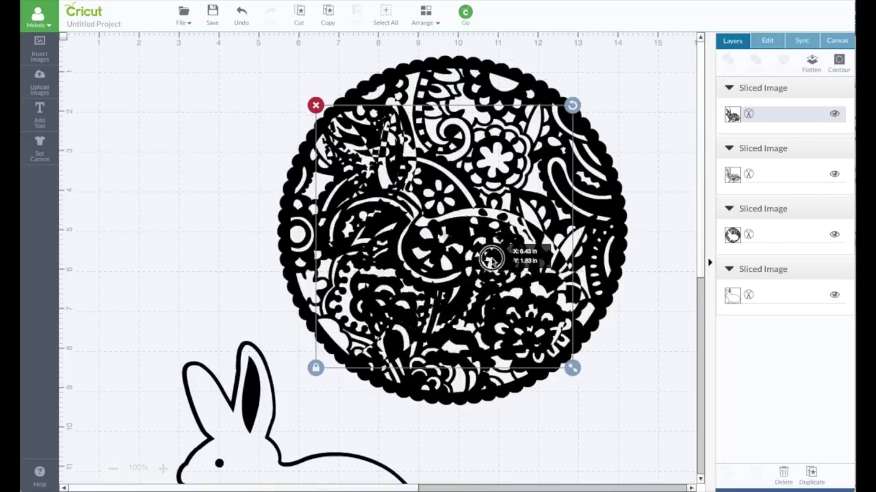
pyautogui.moveTo(491, 259); pyautogui.dragTo(244, 230)
pyautogui.moveTo(415, 241); pyautogui.dragTo(474, 339)
# Separate the sliced pieces and delete the leftover circle piece.
pyautogui.moveTo(465, 118); pyautogui.dragTo(518, 123)
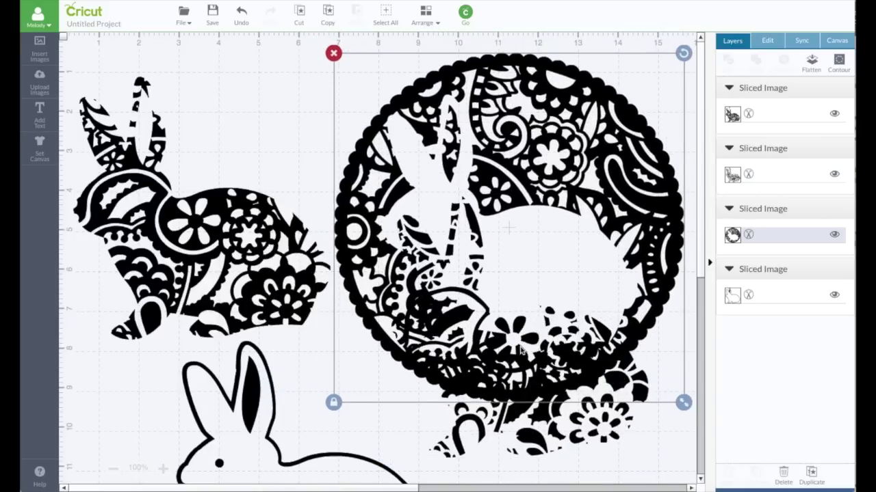
pyautogui.moveTo(521, 350); pyautogui.dragTo(557, 321)
pyautogui.click(479, 75)
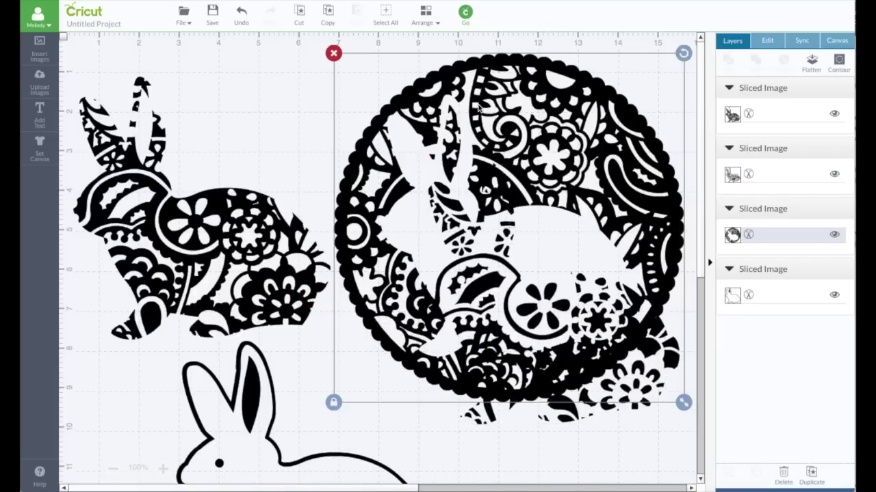
pyautogui.click(334, 52)
# Arrange the two paisley bunnies side by side above the outline bunny.
pyautogui.moveTo(532, 359); pyautogui.dragTo(483, 249)
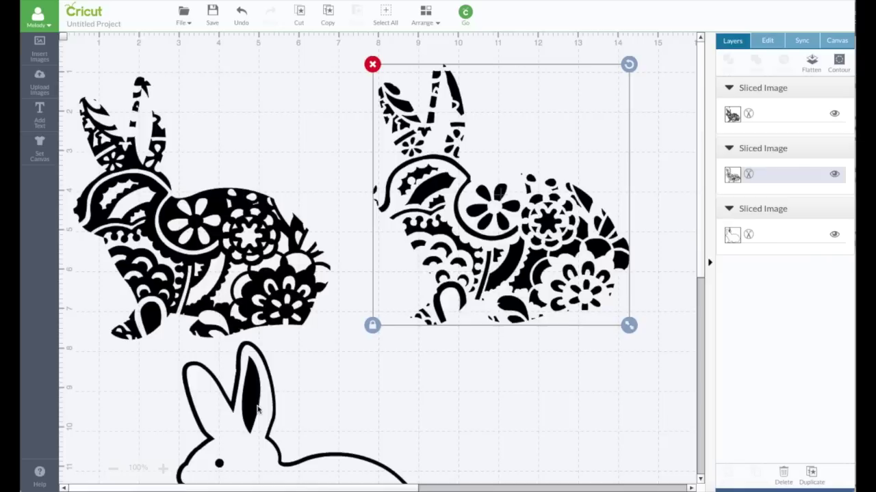
pyautogui.moveTo(257, 409); pyautogui.dragTo(359, 393)
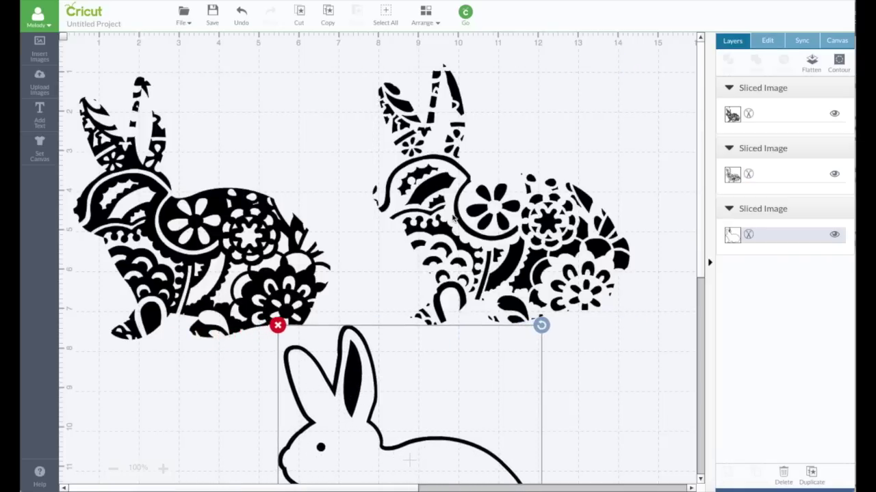
pyautogui.moveTo(490, 225)
pyautogui.mouseDown()
pyautogui.moveTo(512, 215)
pyautogui.moveTo(498, 228)
pyautogui.moveTo(506, 230)
pyautogui.moveTo(491, 227)
pyautogui.mouseUp()
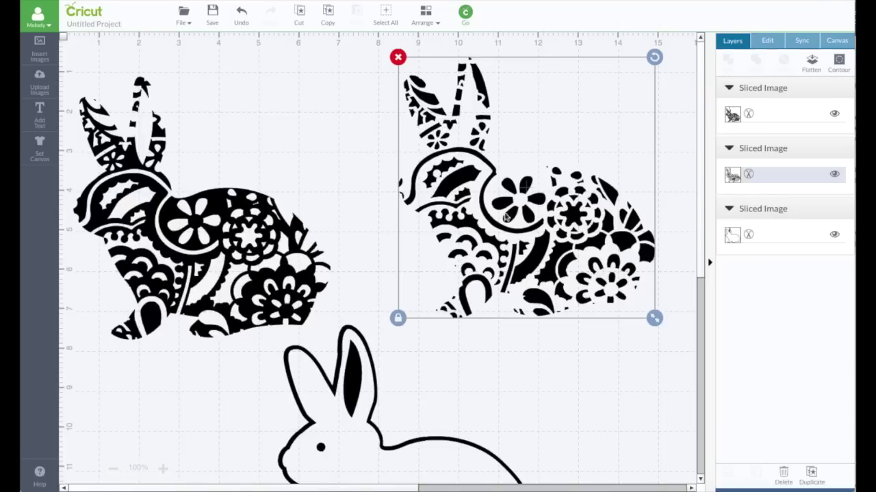
pyautogui.click(485, 265)
pyautogui.moveTo(485, 265); pyautogui.dragTo(528, 253)
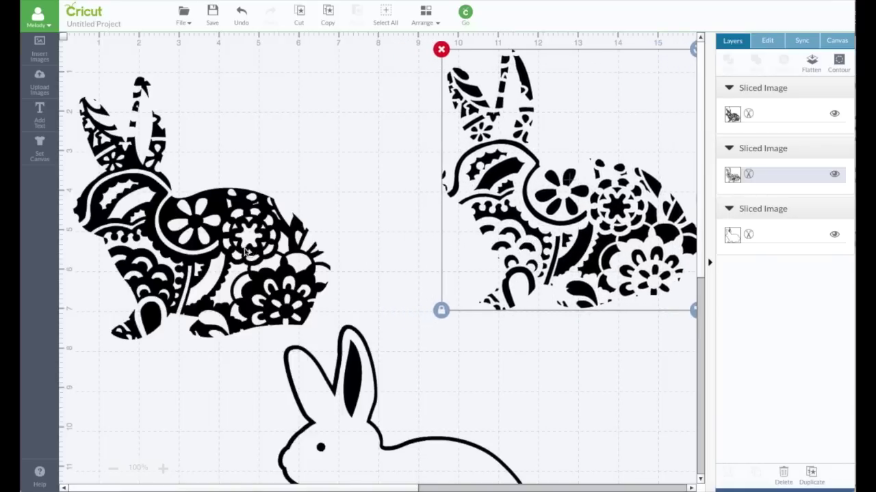
pyautogui.moveTo(245, 251); pyautogui.dragTo(299, 224)
# Place the outline bunny over the left paisley bunny and weld them into one image.
pyautogui.moveTo(336, 434); pyautogui.dragTo(202, 170)
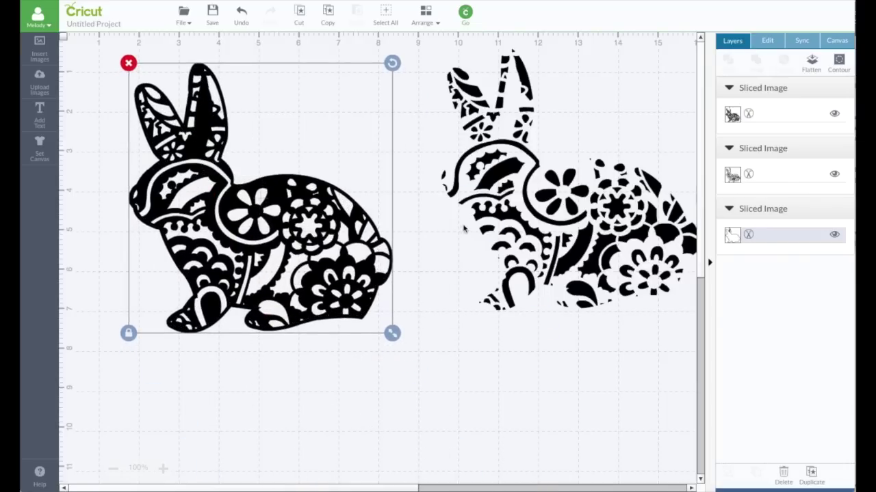
pyautogui.click(444, 255)
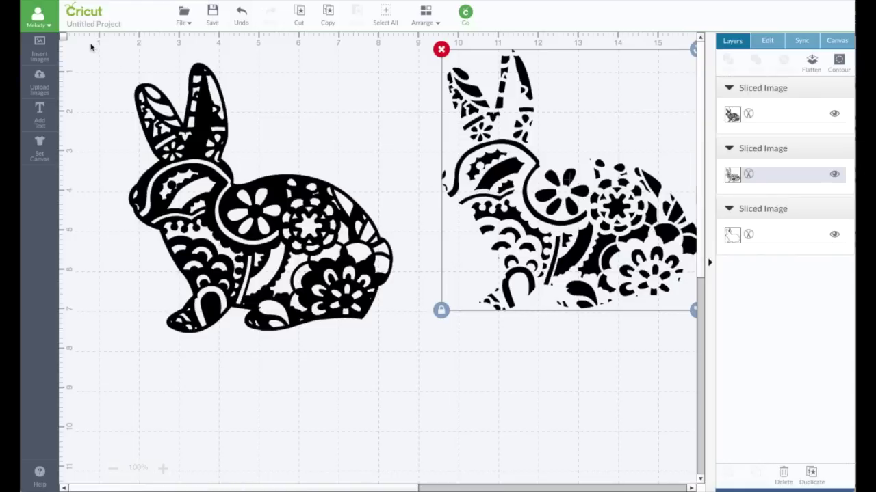
pyautogui.moveTo(90, 44); pyautogui.dragTo(420, 400)
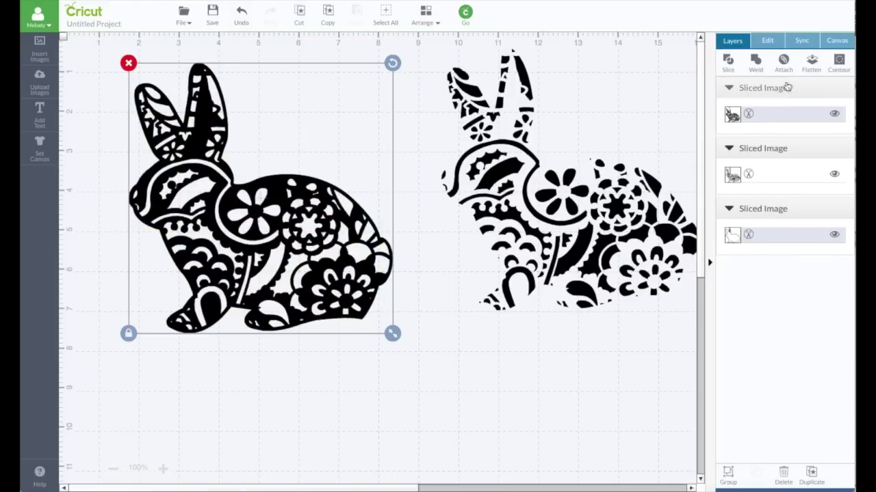
pyautogui.click(755, 66)
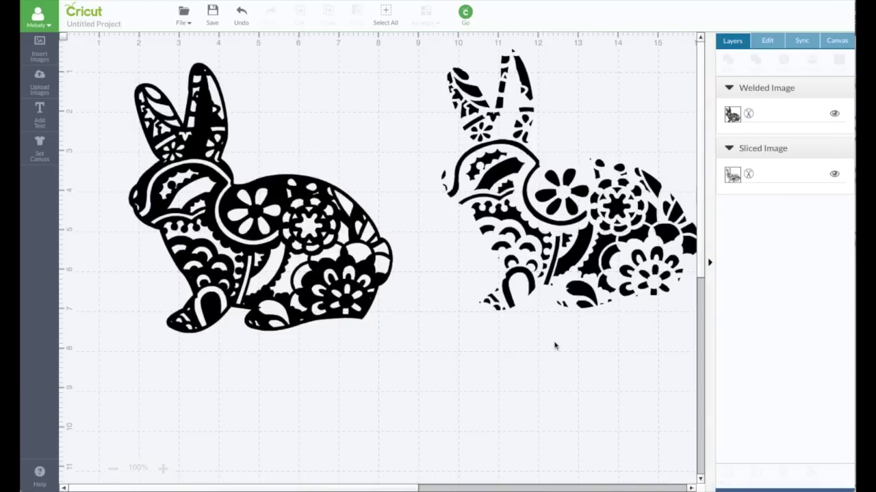
pyautogui.moveTo(340, 249); pyautogui.dragTo(347, 267)
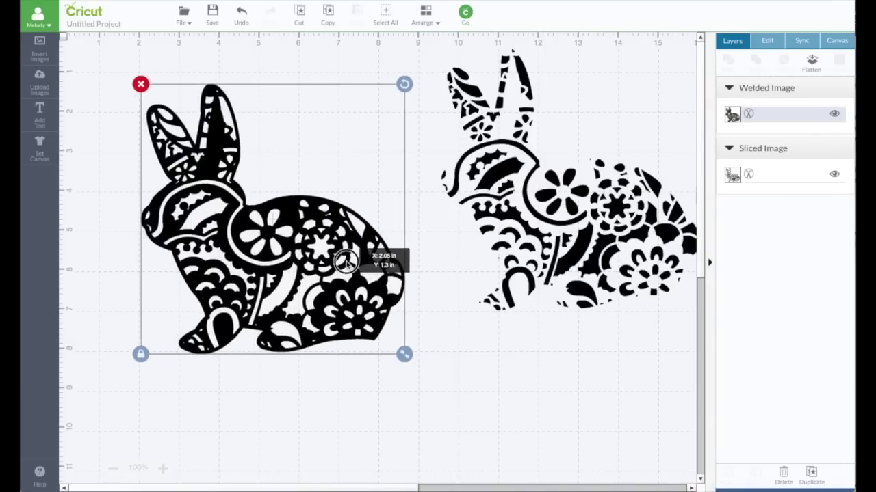
# Colour the welded bunny pink and nudge it slightly upward.
pyautogui.click(731, 115)
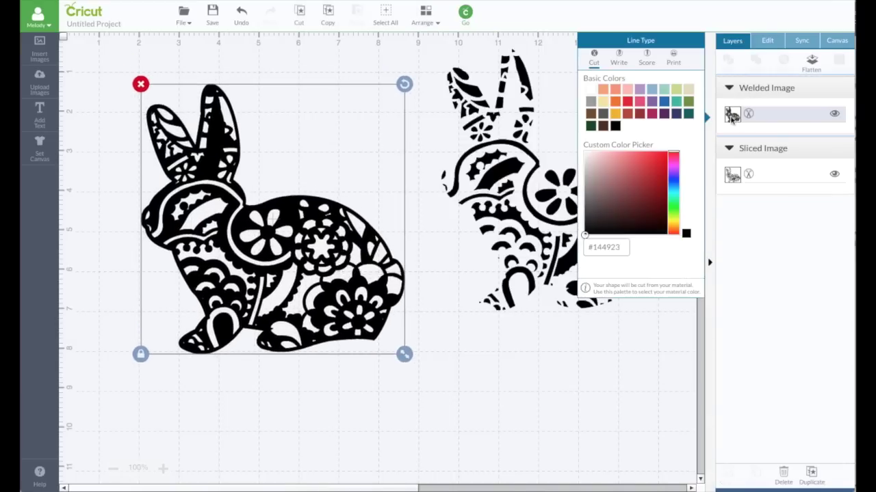
pyautogui.click(640, 103)
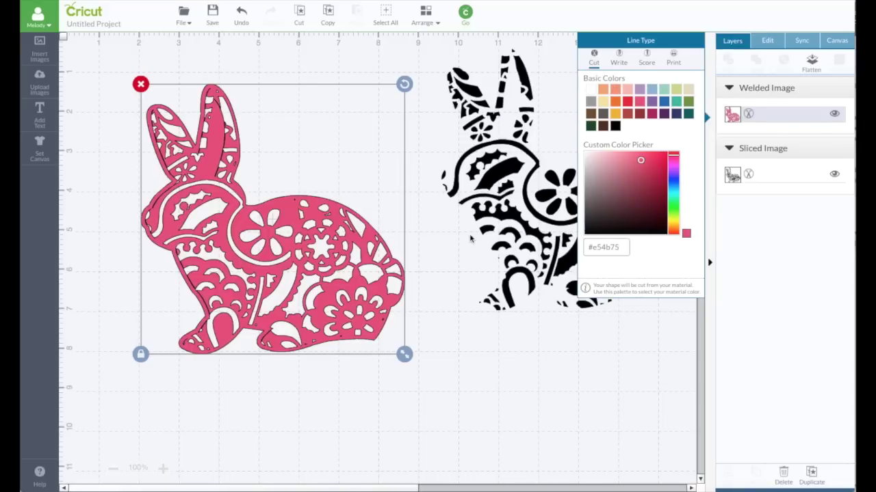
pyautogui.click(454, 257)
pyautogui.moveTo(361, 251); pyautogui.dragTo(366, 253)
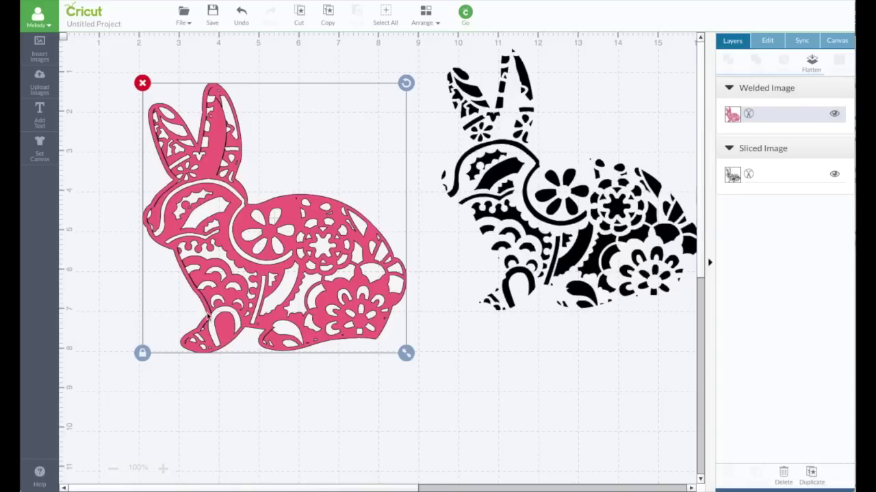
pyautogui.moveTo(198, 270); pyautogui.dragTo(197, 264)
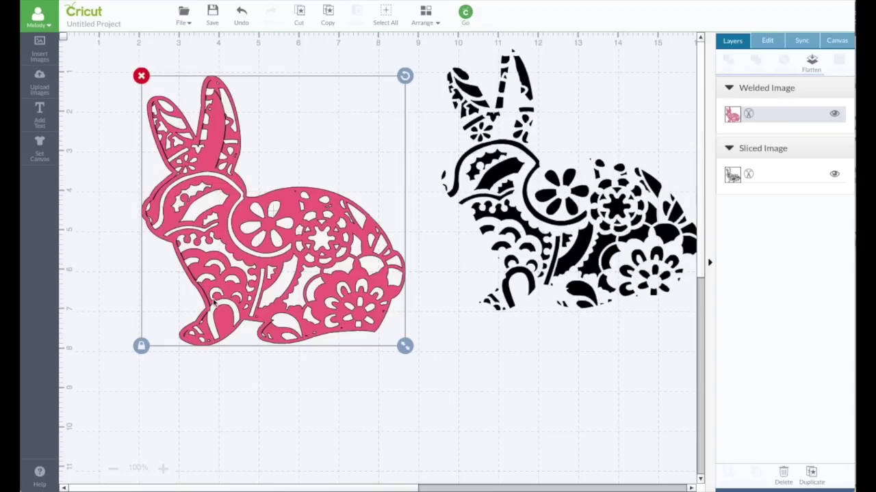
# Undo the recent moves, pink colour change and weld so the bunny layers separate.
pyautogui.click(243, 14)
pyautogui.click(243, 14)
pyautogui.click(243, 14)
pyautogui.click(243, 15)
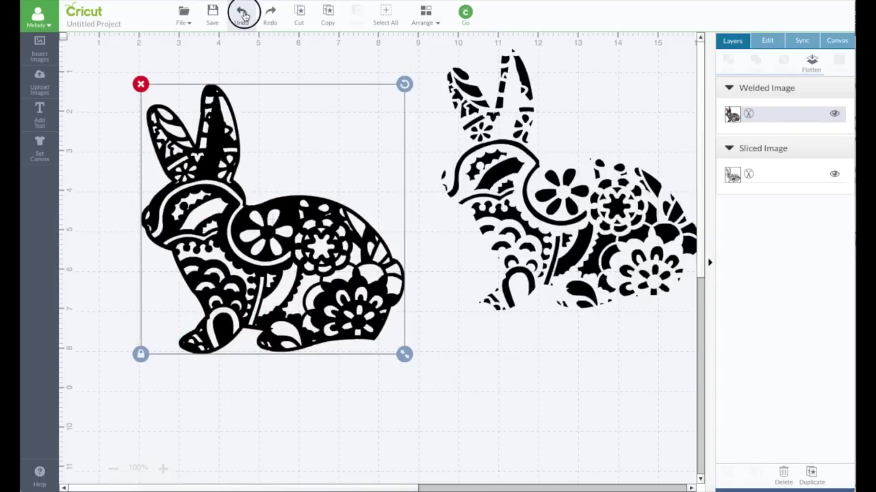
pyautogui.click(244, 15)
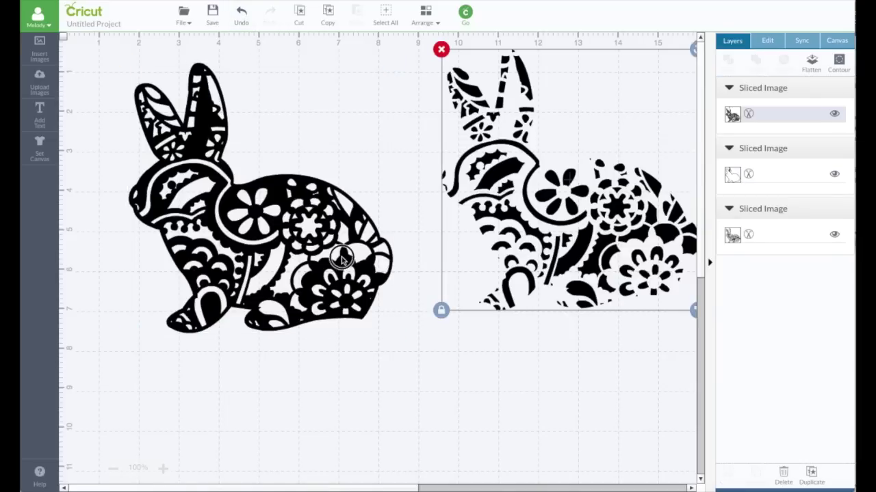
# Colour the paisley bunny layer pink, align it inside the outline, and select both.
pyautogui.click(732, 114)
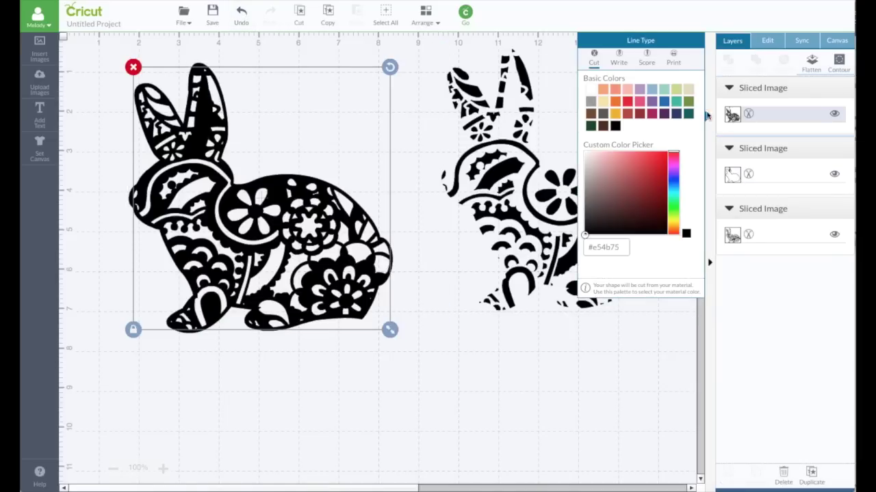
pyautogui.click(639, 102)
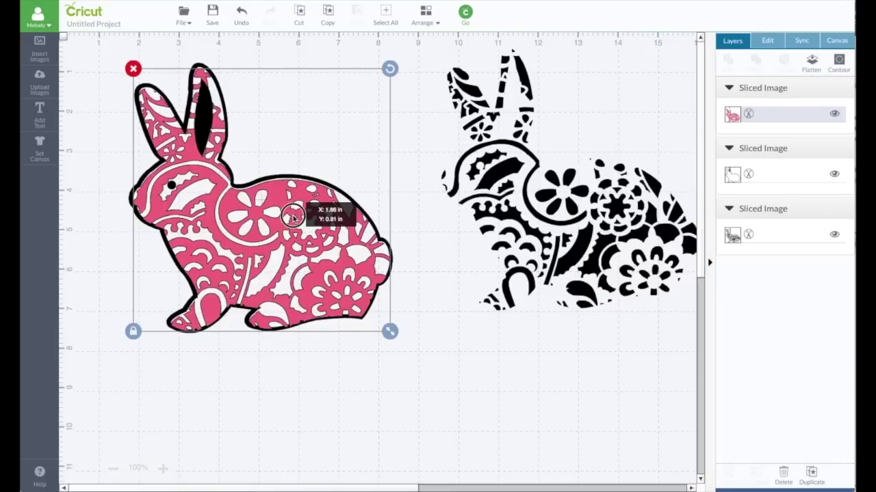
pyautogui.moveTo(293, 217); pyautogui.dragTo(293, 216)
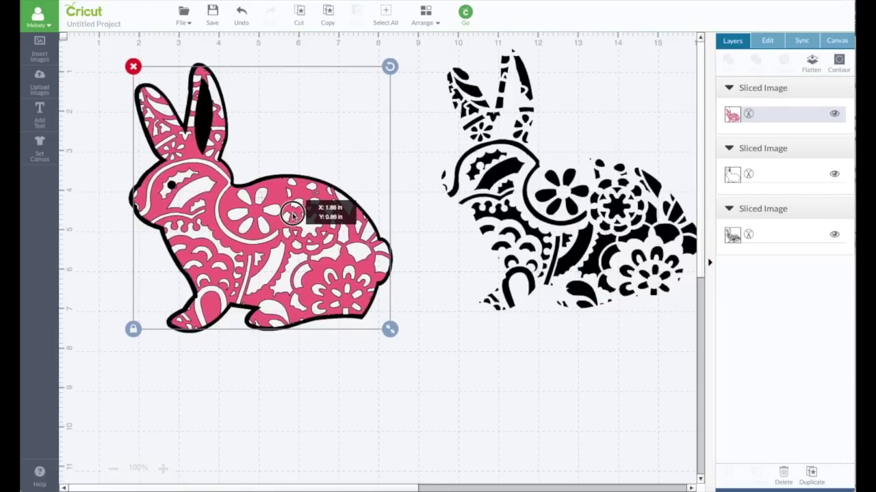
pyautogui.moveTo(293, 216); pyautogui.dragTo(293, 216)
pyautogui.click(423, 233)
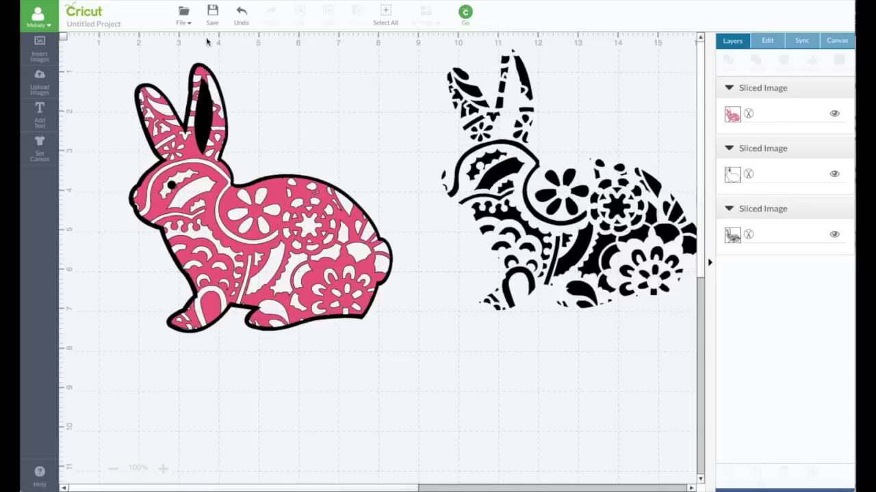
pyautogui.moveTo(96, 53); pyautogui.dragTo(433, 360)
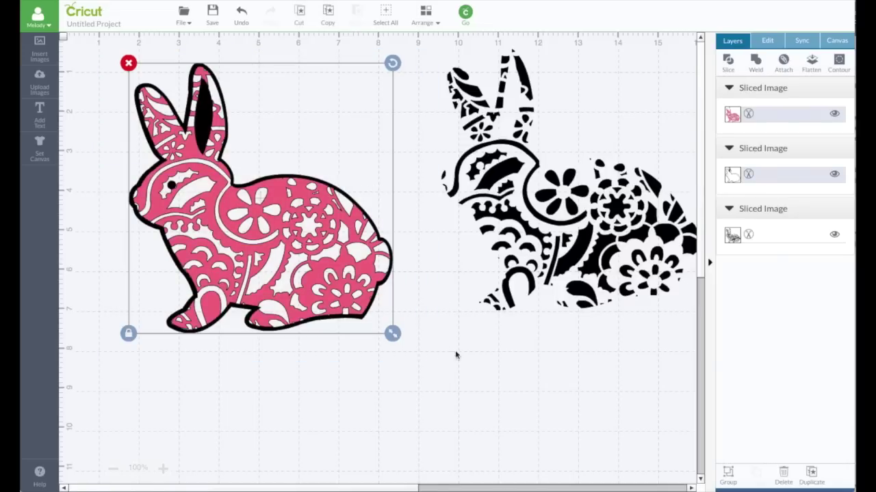
# Weld the paisley bunny and its outline into one image and reposition it.
pyautogui.click(757, 63)
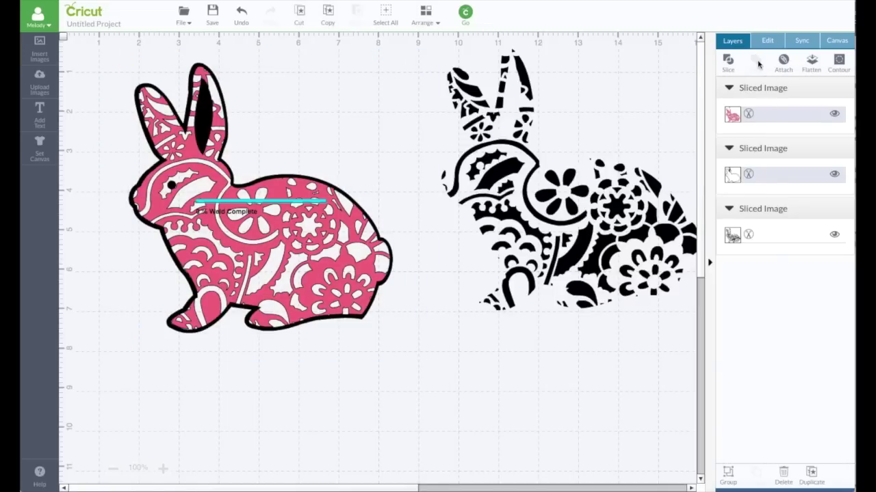
pyautogui.moveTo(293, 196); pyautogui.dragTo(316, 209)
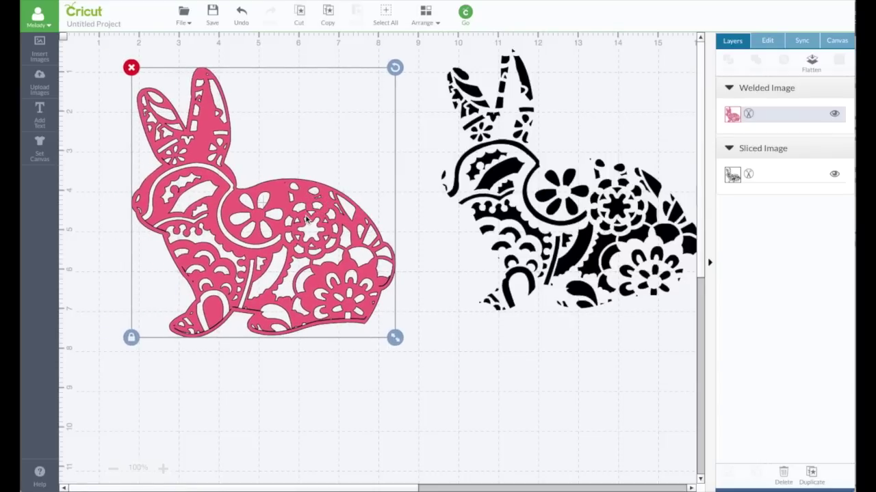
pyautogui.moveTo(303, 212); pyautogui.dragTo(301, 210)
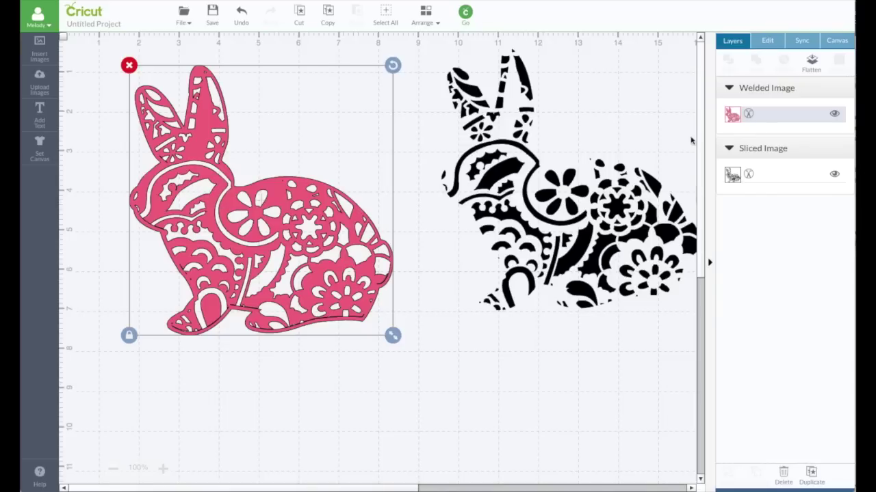
# Colour the welded bunny black (#000000).
pyautogui.click(734, 117)
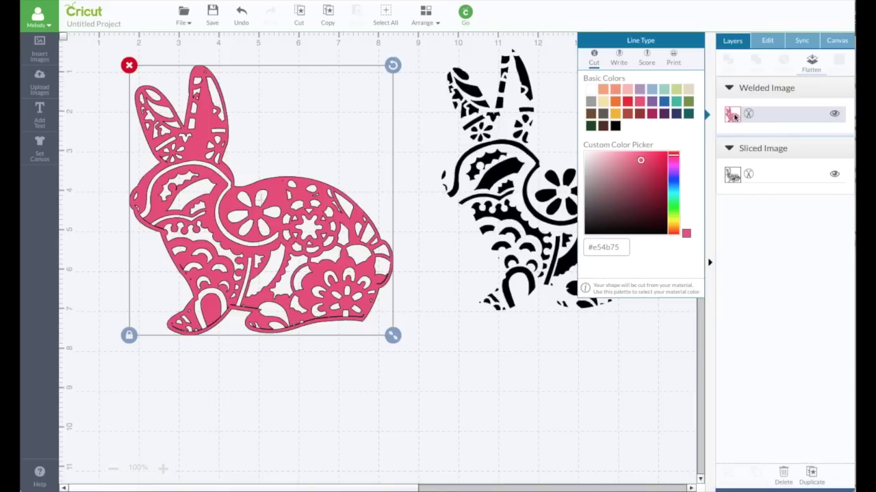
pyautogui.click(615, 128)
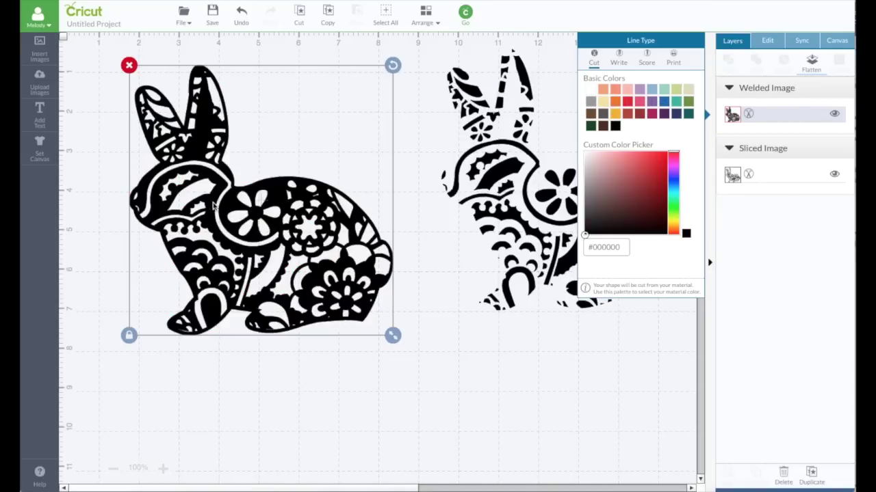
pyautogui.click(318, 208)
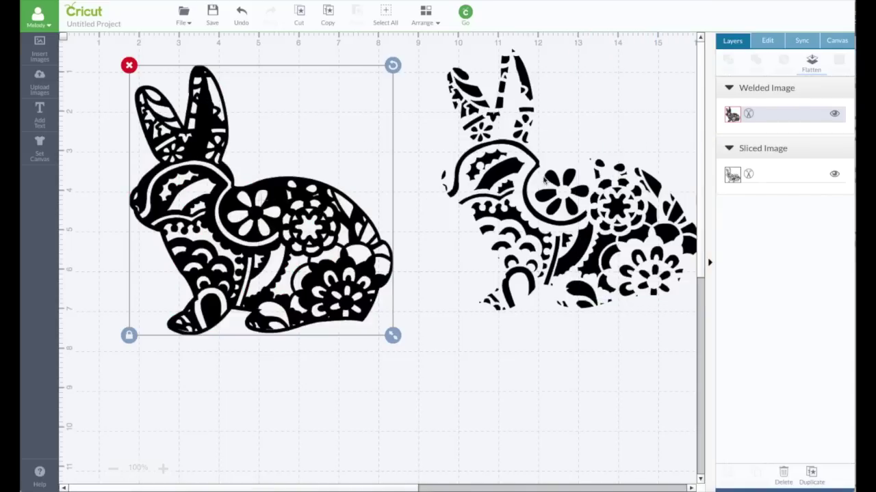
# Flatten the welded bunny into a print set, then unflatten it back to a welded image.
pyautogui.click(811, 62)
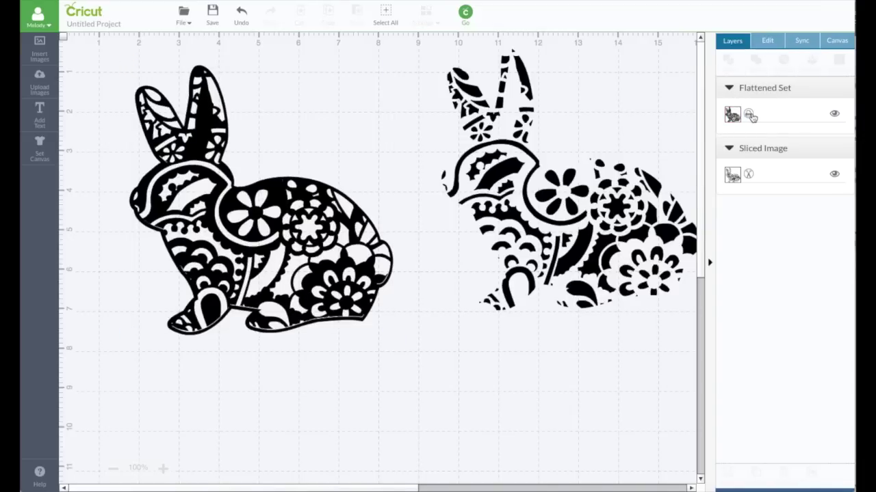
pyautogui.moveTo(263, 215); pyautogui.dragTo(268, 213)
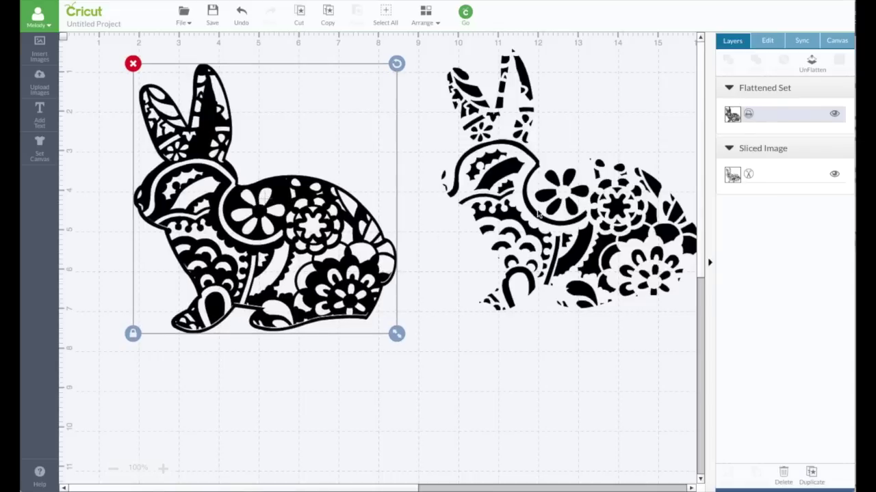
pyautogui.click(750, 116)
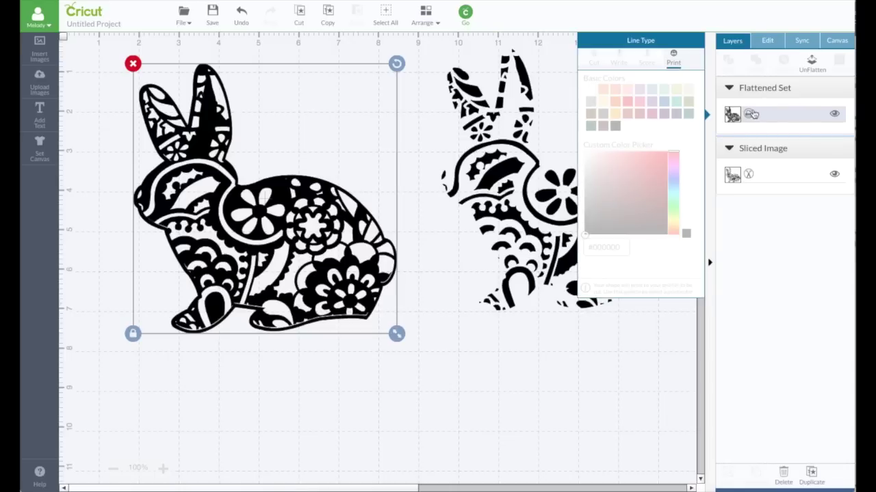
pyautogui.click(815, 63)
# Change the welded bunny's line type to Write and nudge it into place.
pyautogui.click(748, 116)
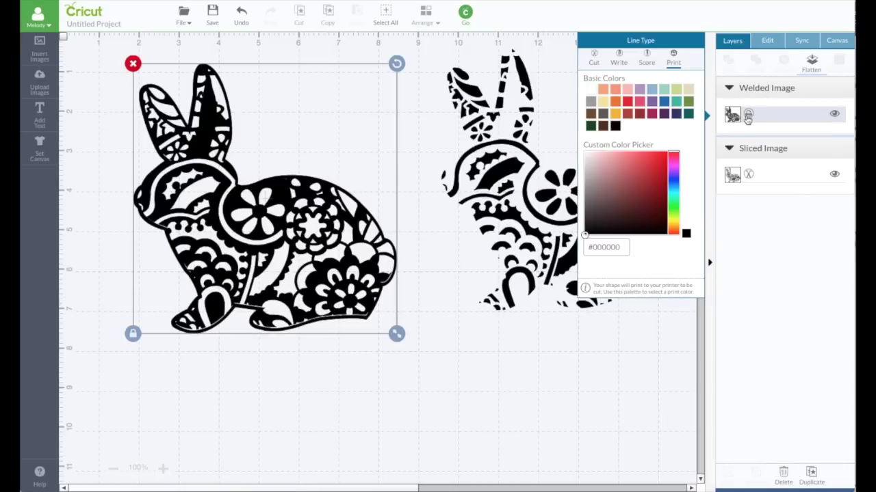
pyautogui.click(619, 57)
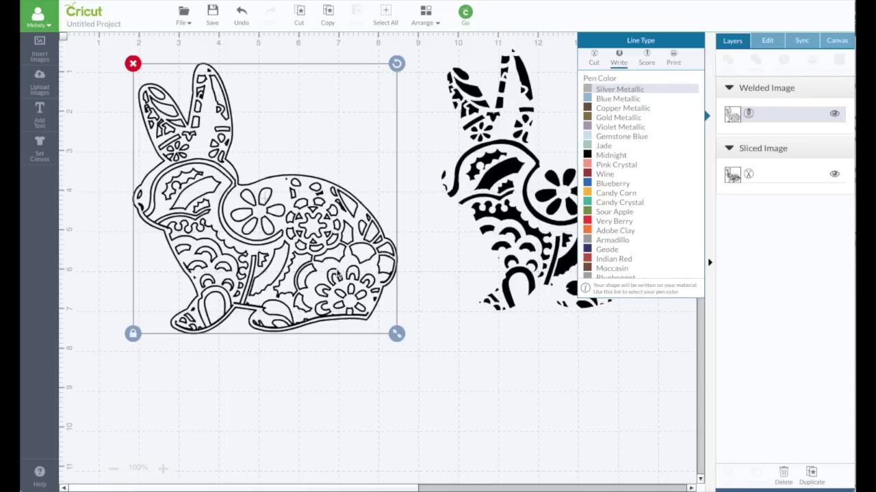
pyautogui.moveTo(327, 257); pyautogui.dragTo(329, 260)
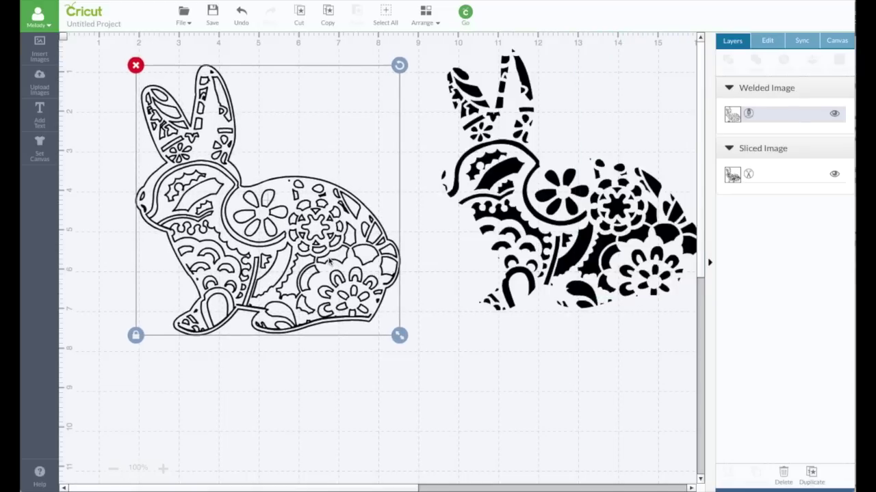
pyautogui.moveTo(330, 260); pyautogui.dragTo(332, 257)
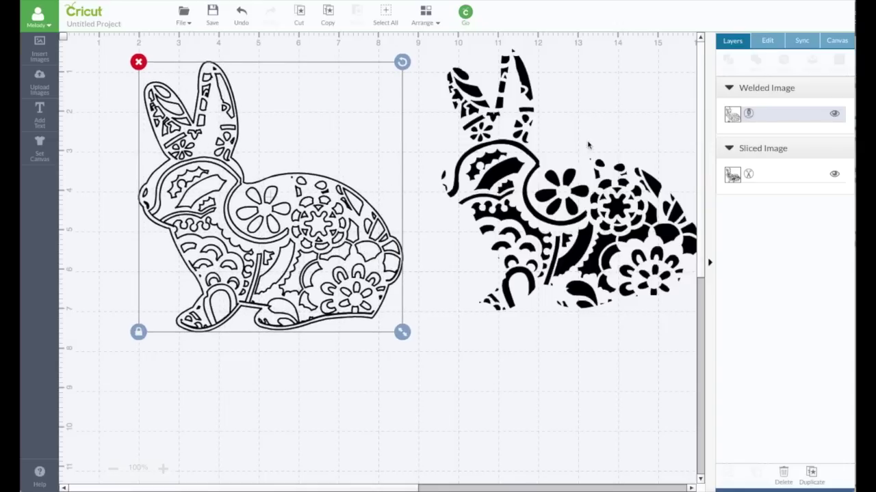
# Switch the welded bunny's line type back to Cut and nudge it slightly right and down.
pyautogui.click(748, 114)
pyautogui.click(593, 58)
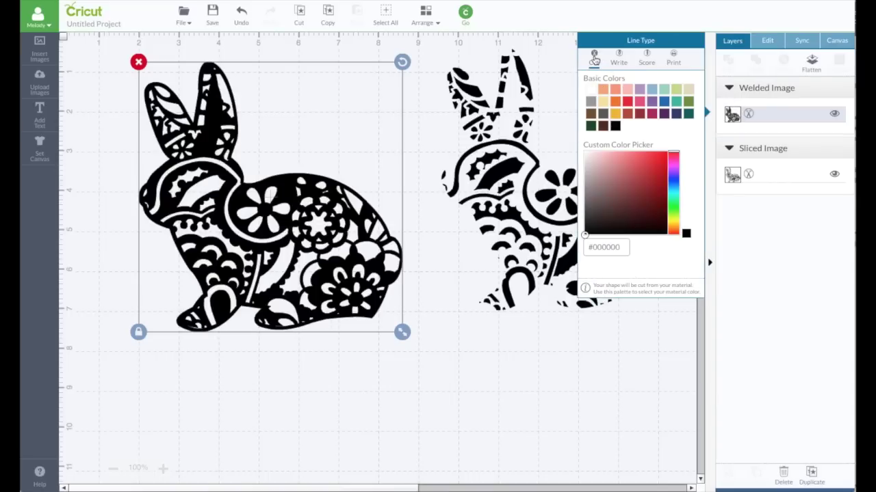
pyautogui.click(381, 239)
pyautogui.moveTo(381, 239); pyautogui.dragTo(384, 242)
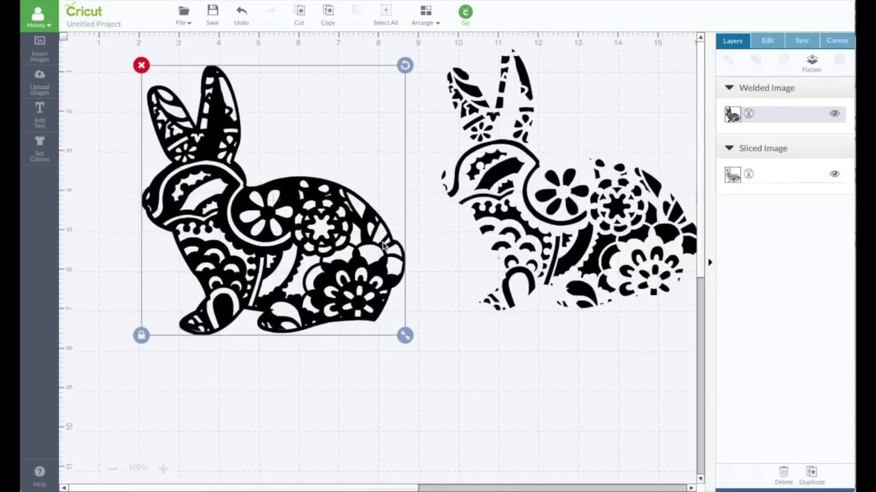